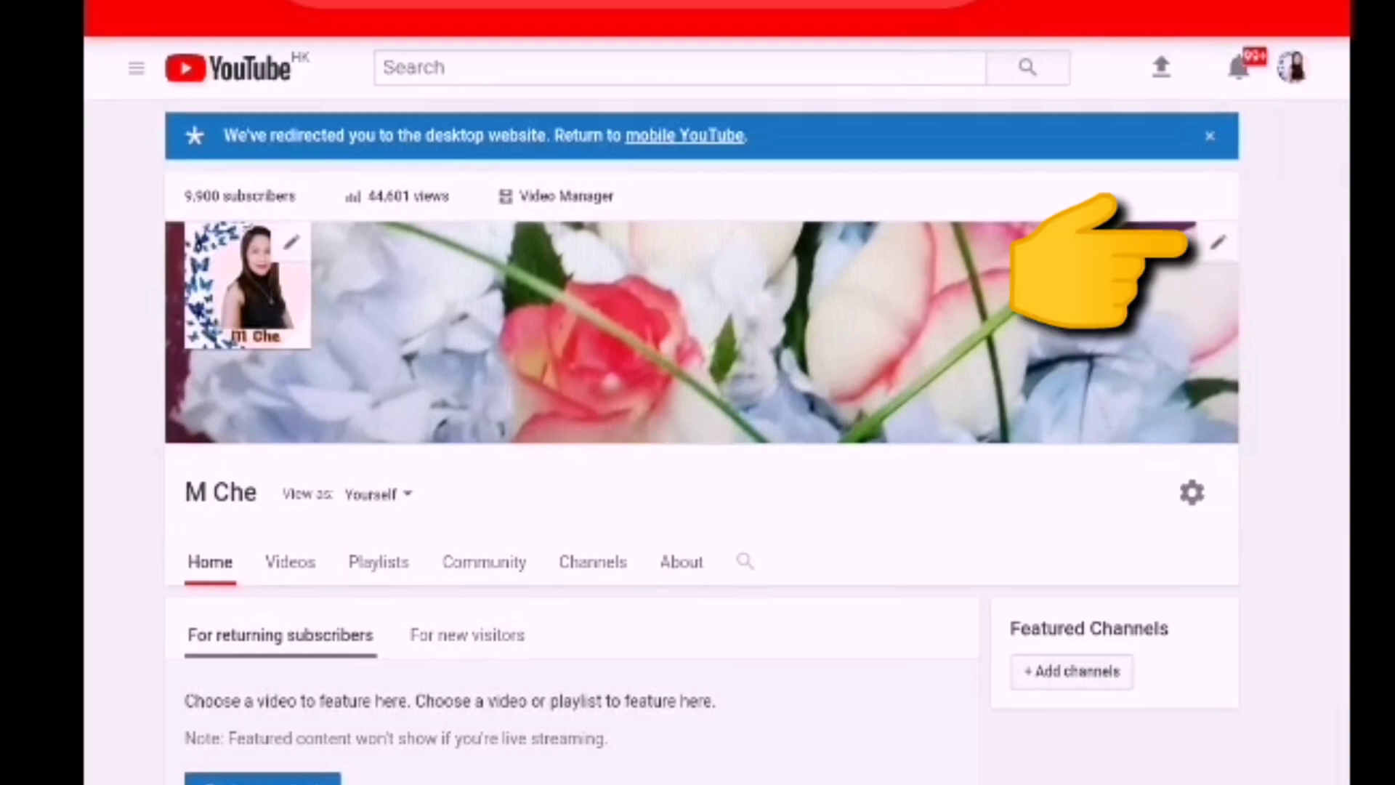
# Step: Choose Edit channel art from the banner's pencil icon menu
pyautogui.click(1217, 241)
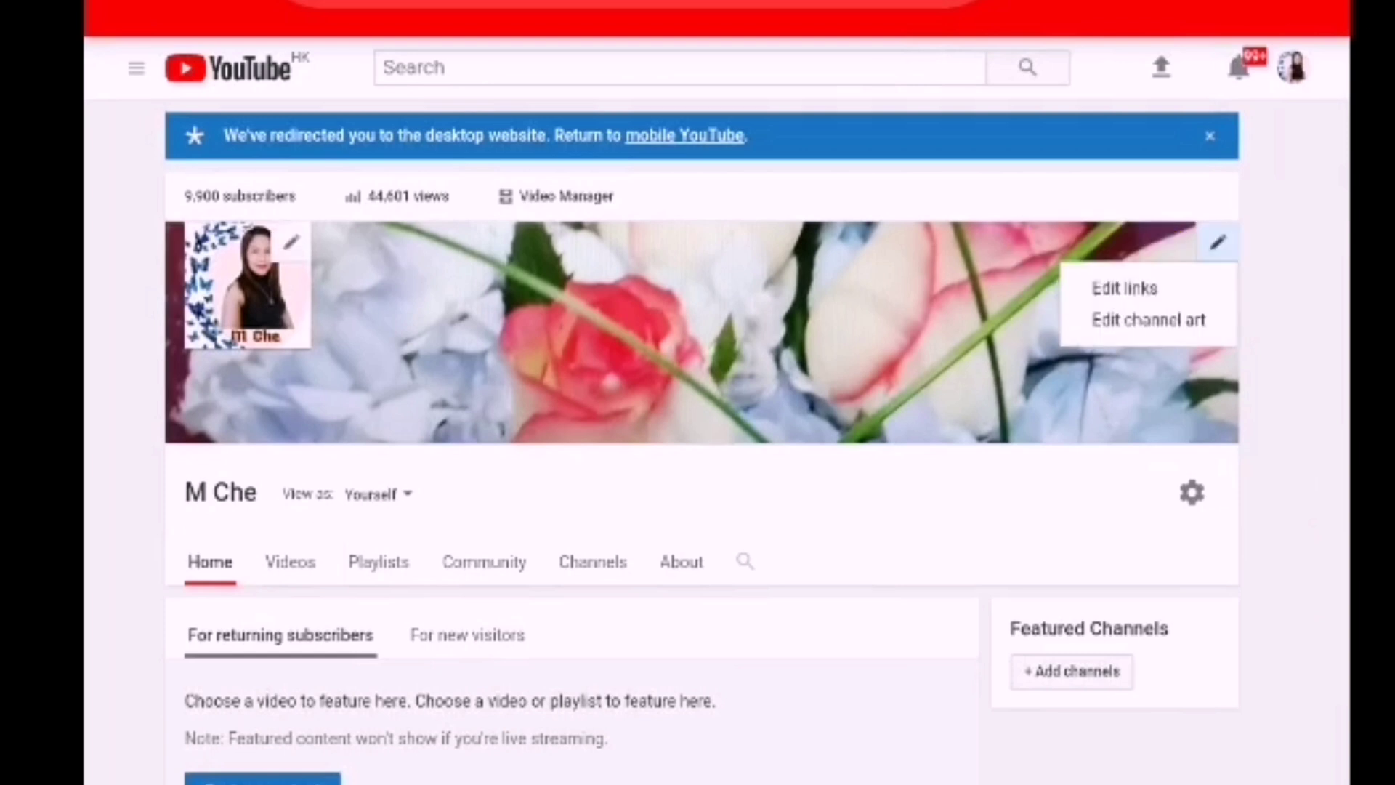
pyautogui.click(1148, 319)
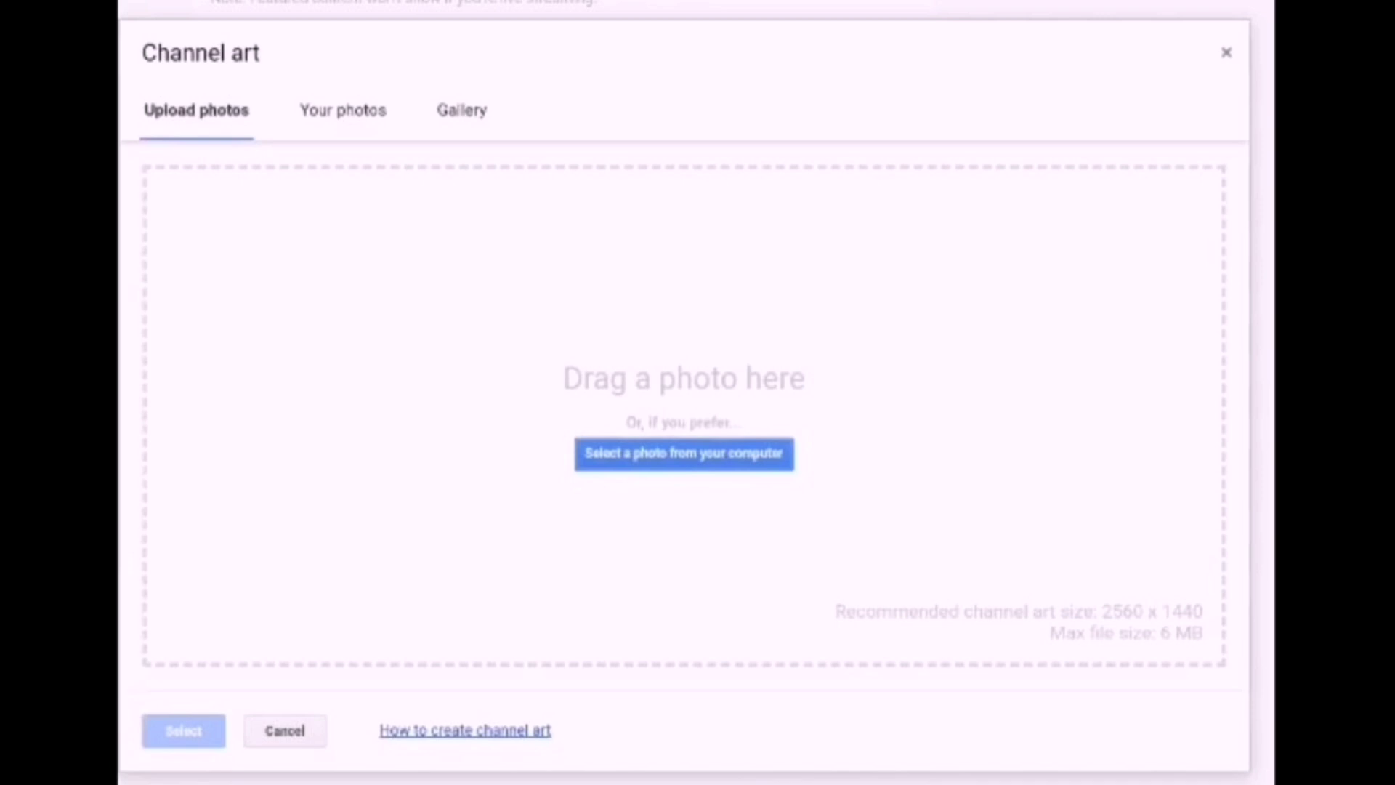
# Step: Upload 20200818_034746.png from the phone's Images > pixelLab folder as the new channel art
pyautogui.click(683, 453)
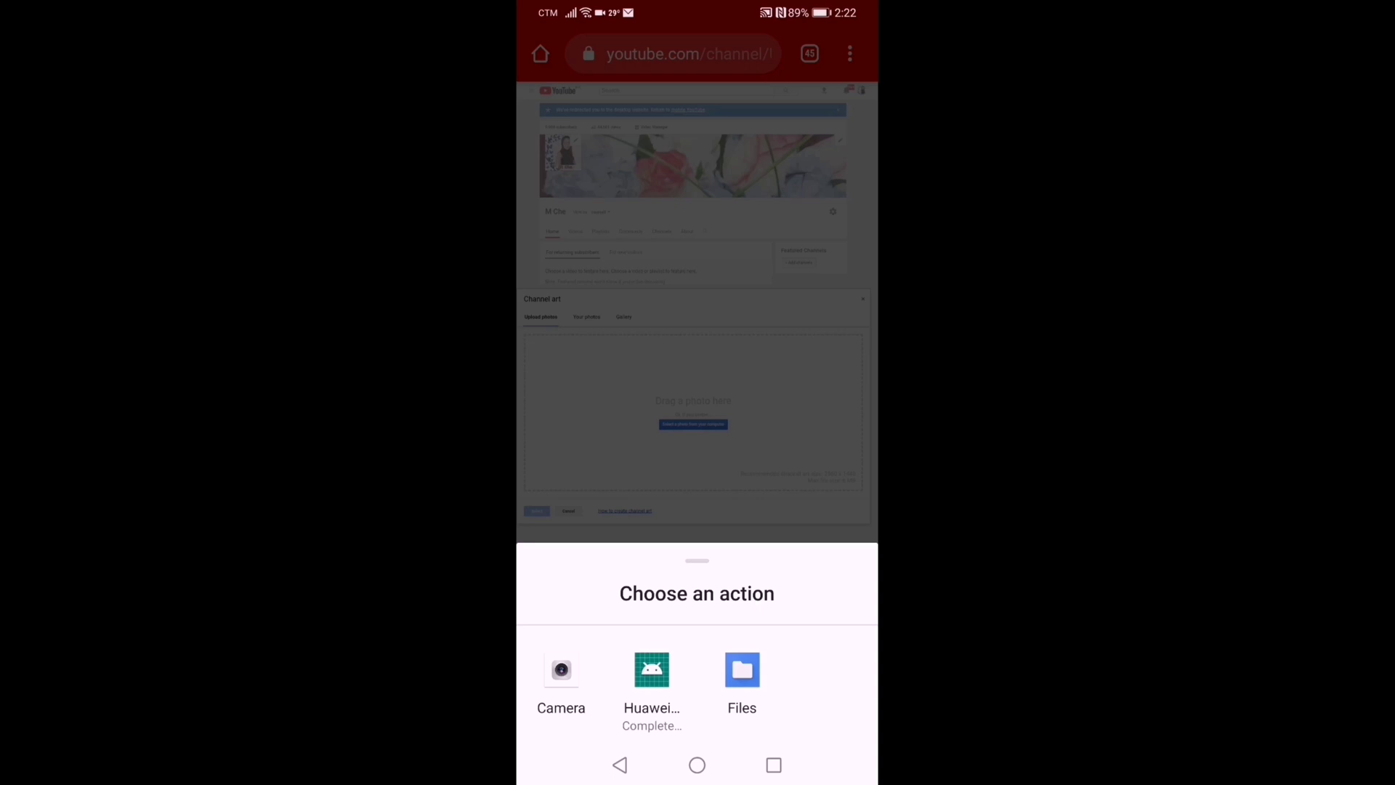
pyautogui.click(742, 669)
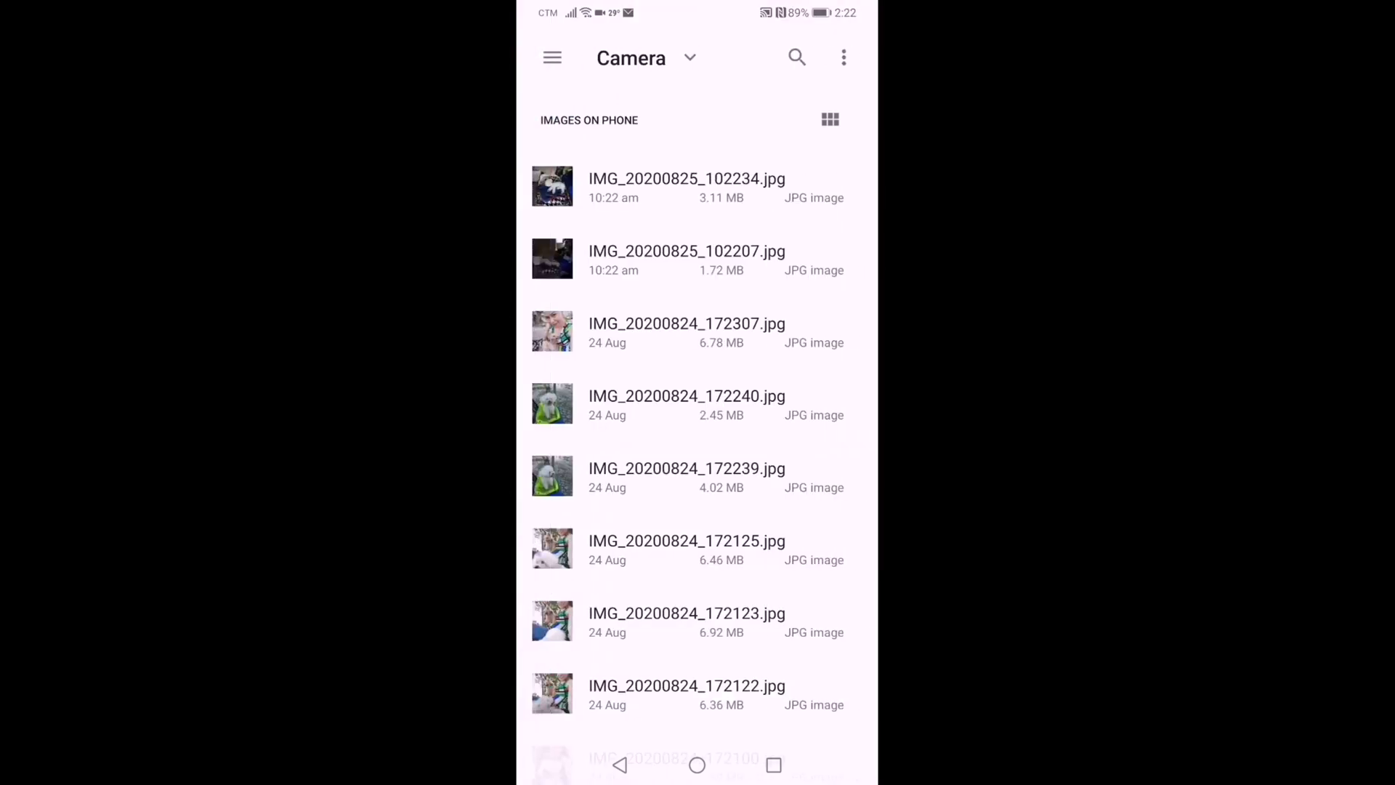
pyautogui.click(551, 56)
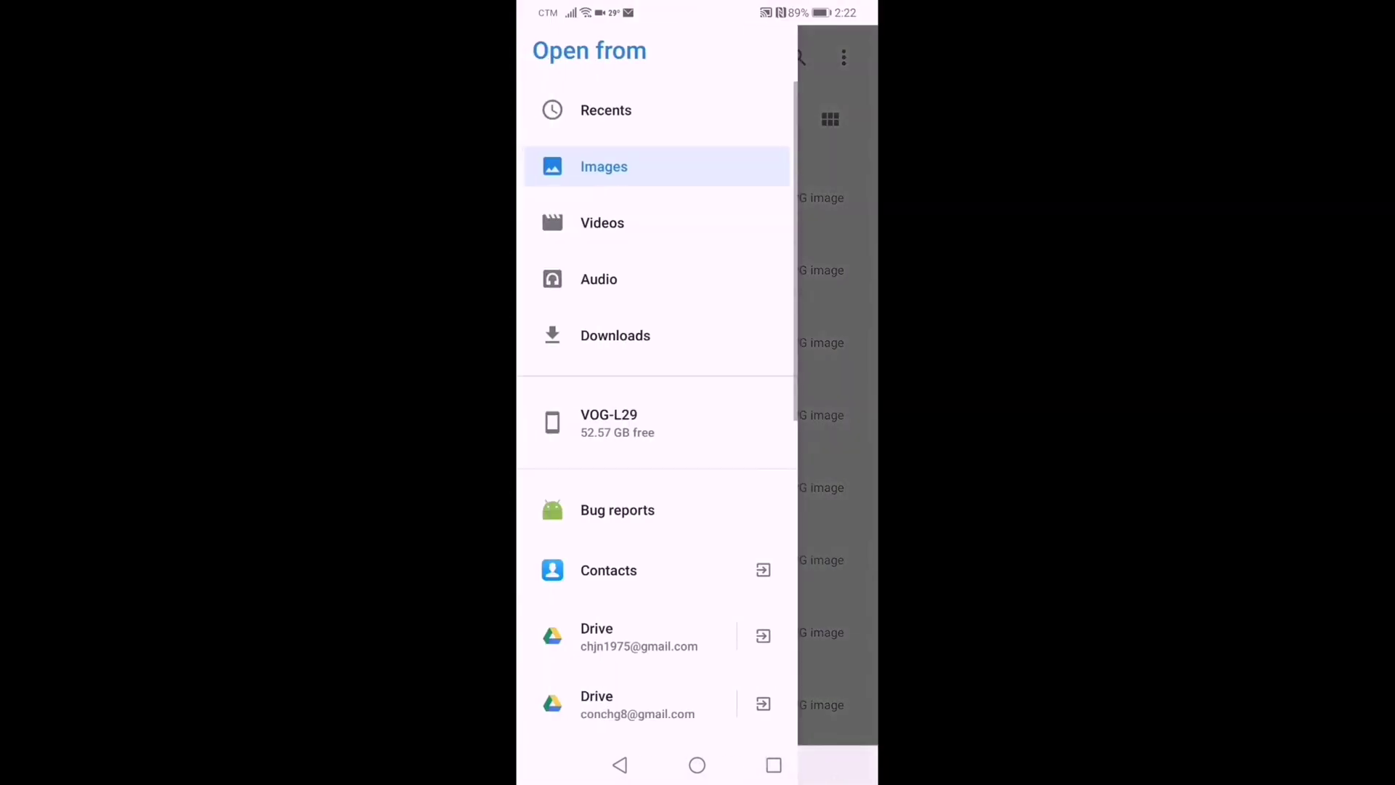
pyautogui.click(604, 166)
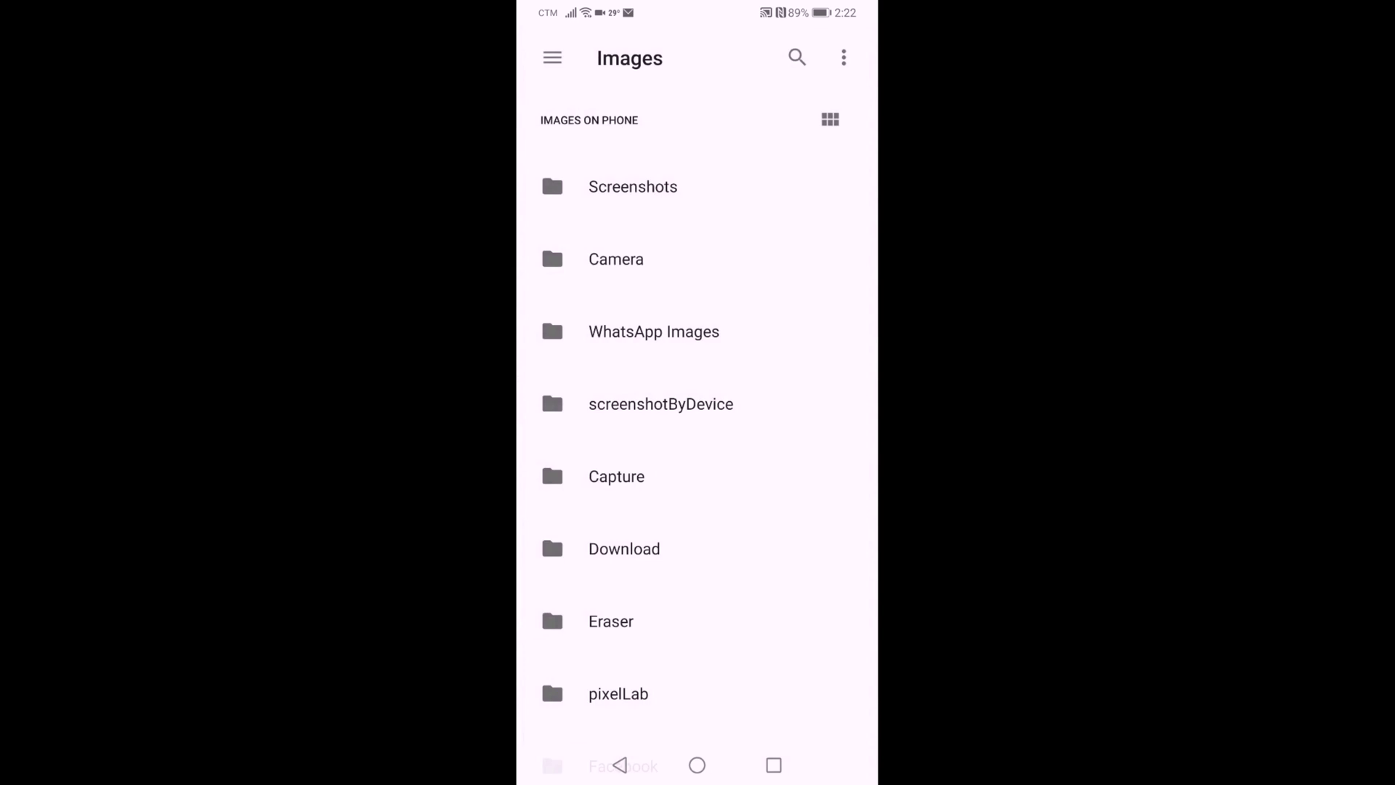
pyautogui.click(618, 693)
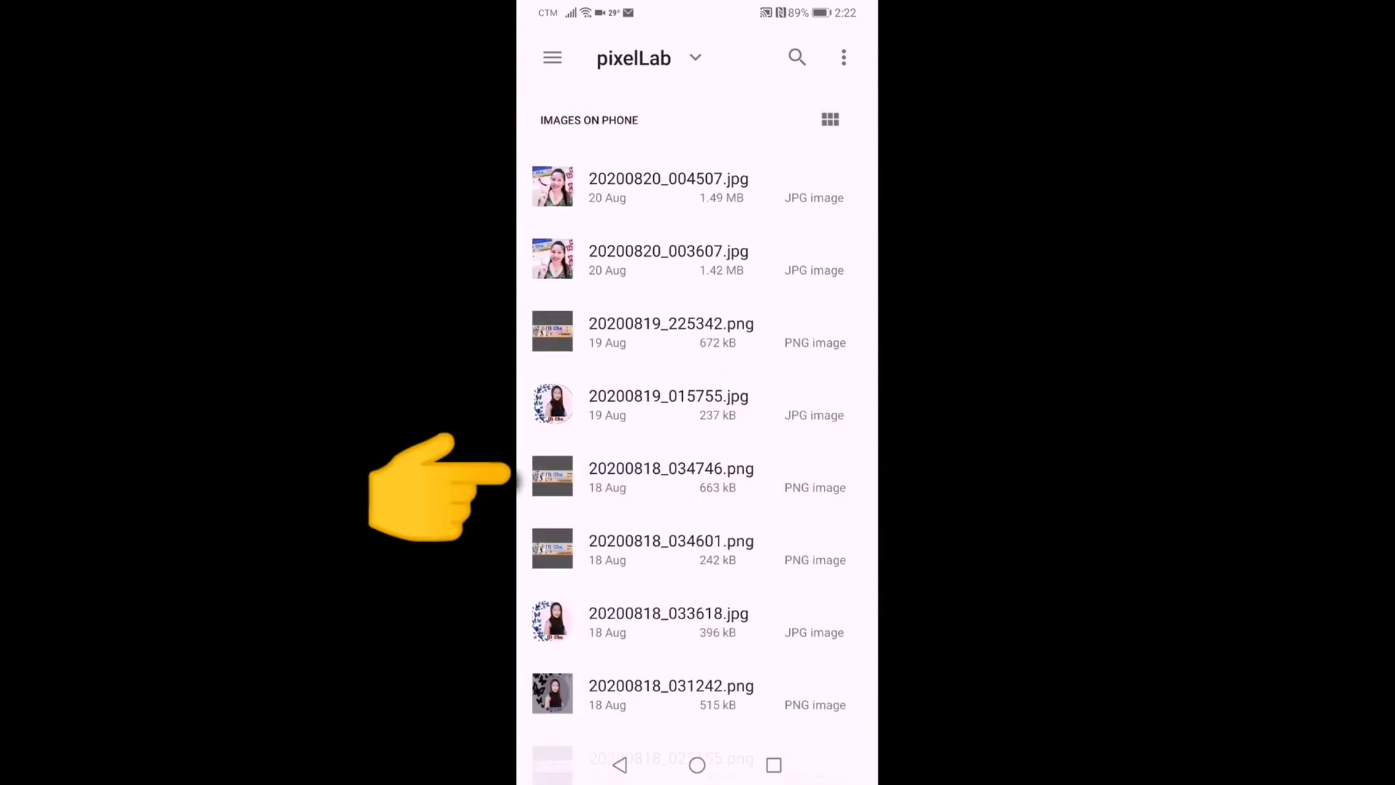
pyautogui.click(671, 476)
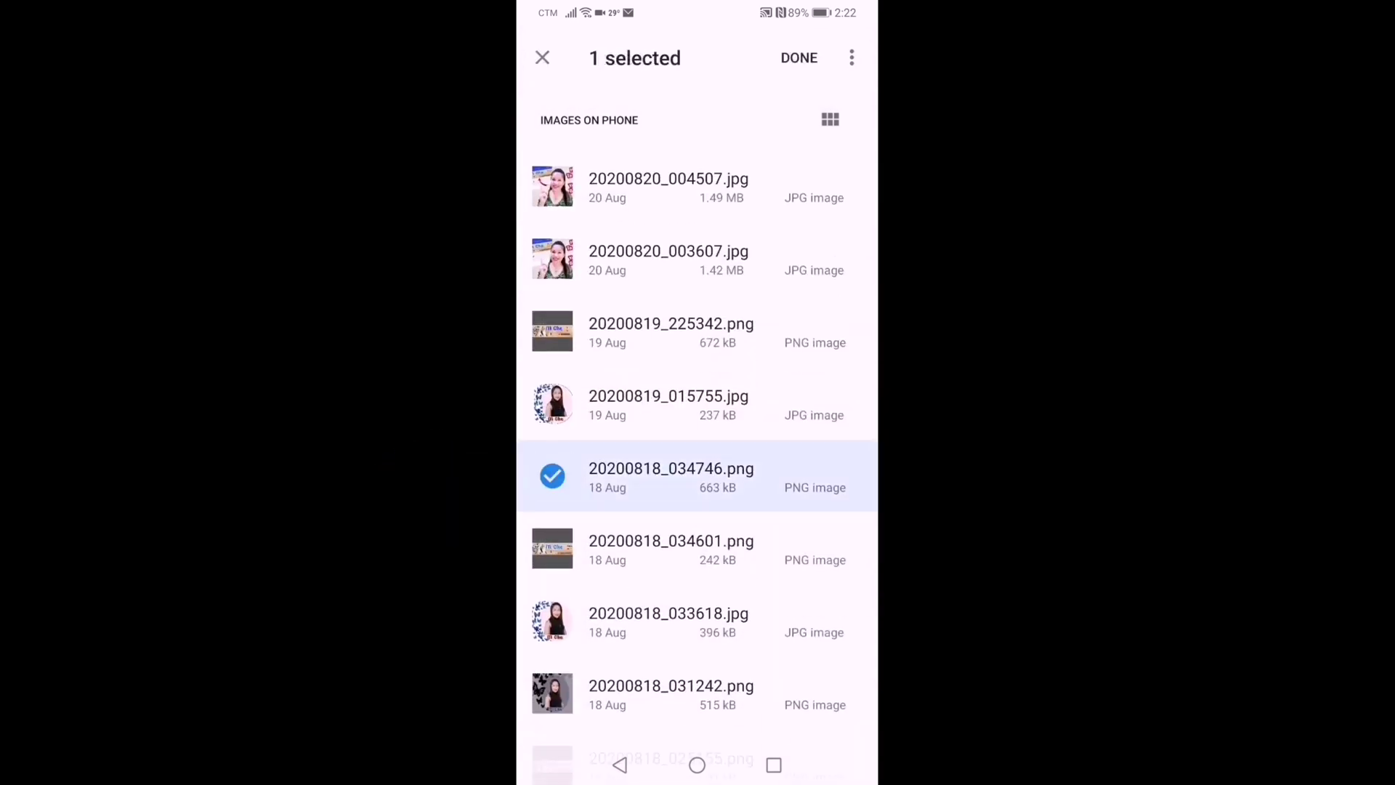
pyautogui.click(799, 57)
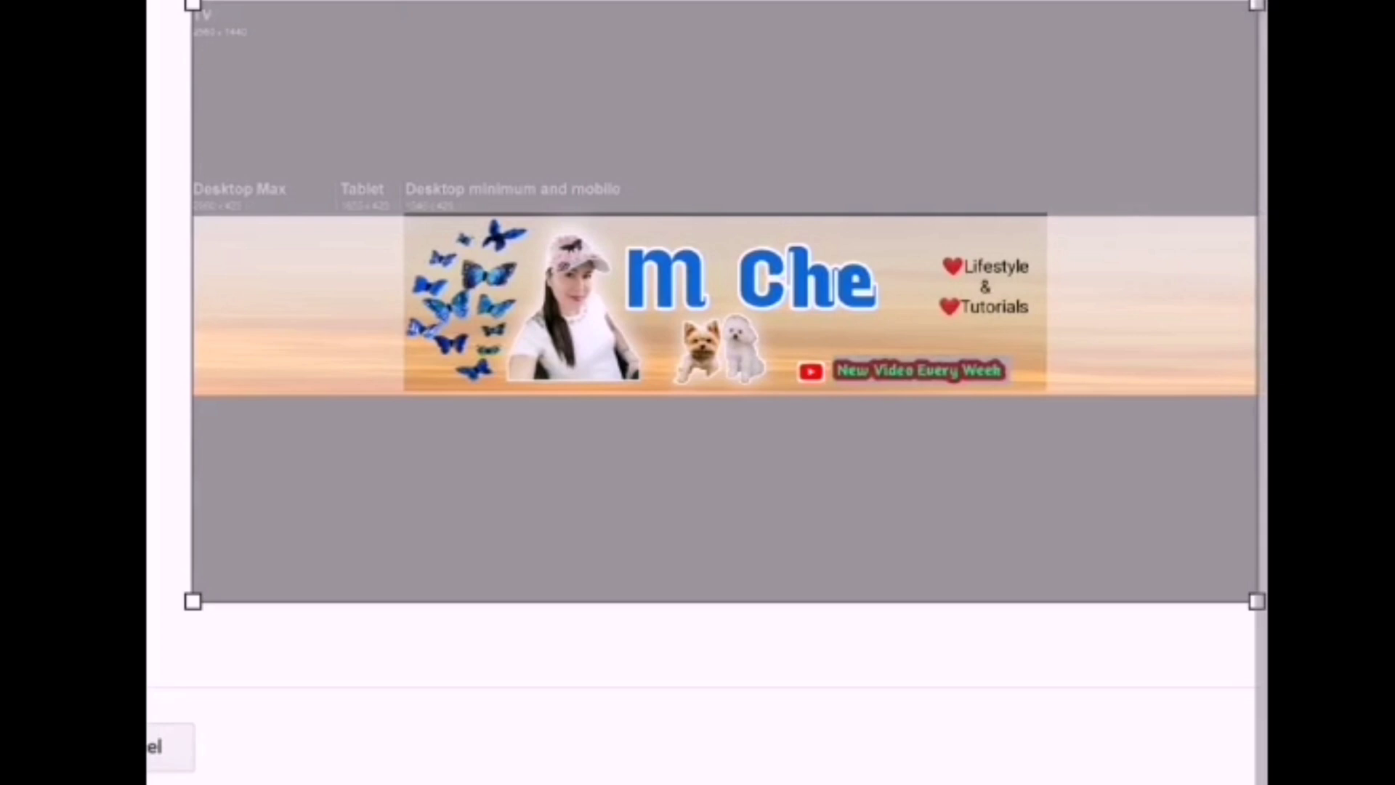
# Step: Shrink the crop box slightly and shift it left to line up the M Che banner
pyautogui.moveTo(1219, 601)
pyautogui.mouseDown()
pyautogui.moveTo(1183, 582)
pyautogui.moveTo(1205, 592)
pyautogui.mouseUp()
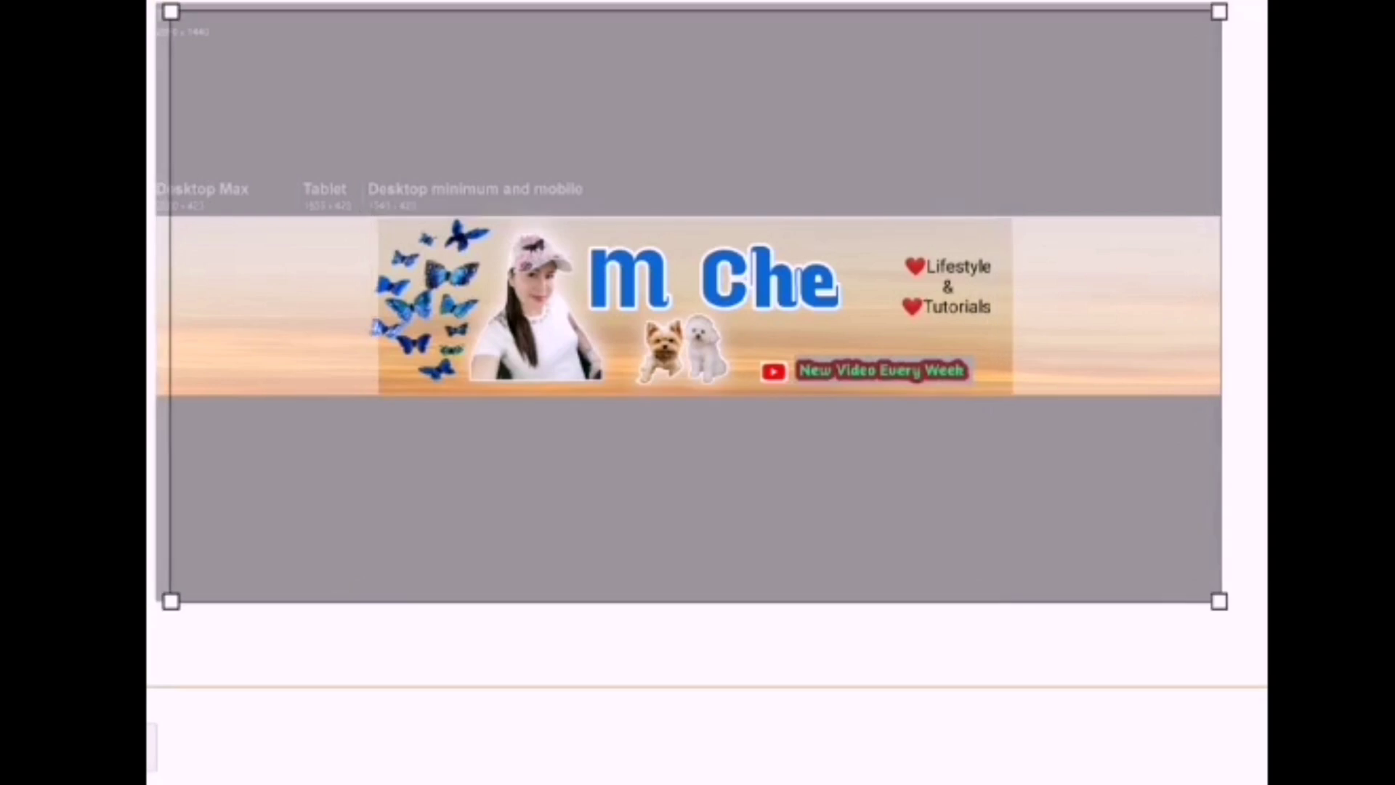
pyautogui.moveTo(694, 450); pyautogui.dragTo(680, 451)
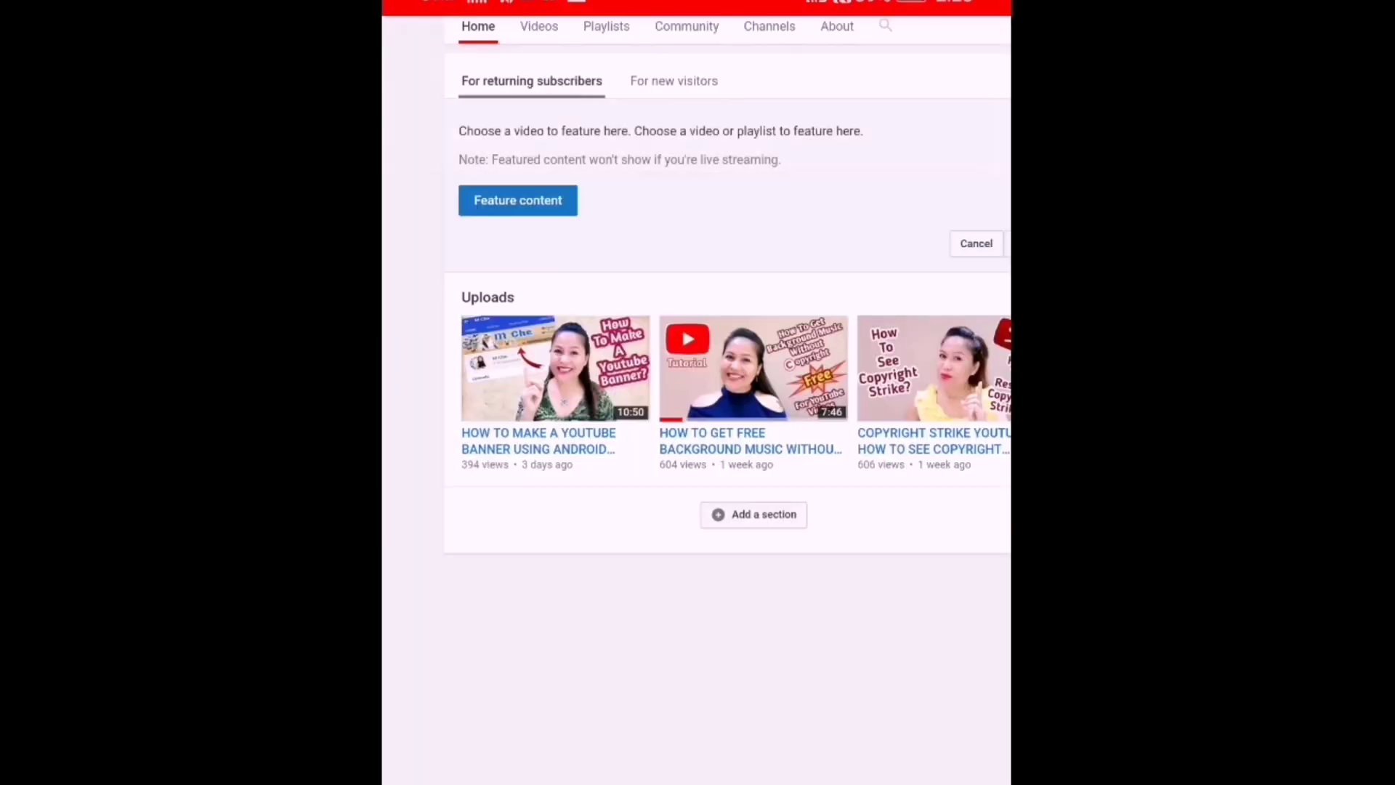
# Step: Scroll back to the top of the channel page to view the saved M Che banner
pyautogui.scroll(4, 696, 400)
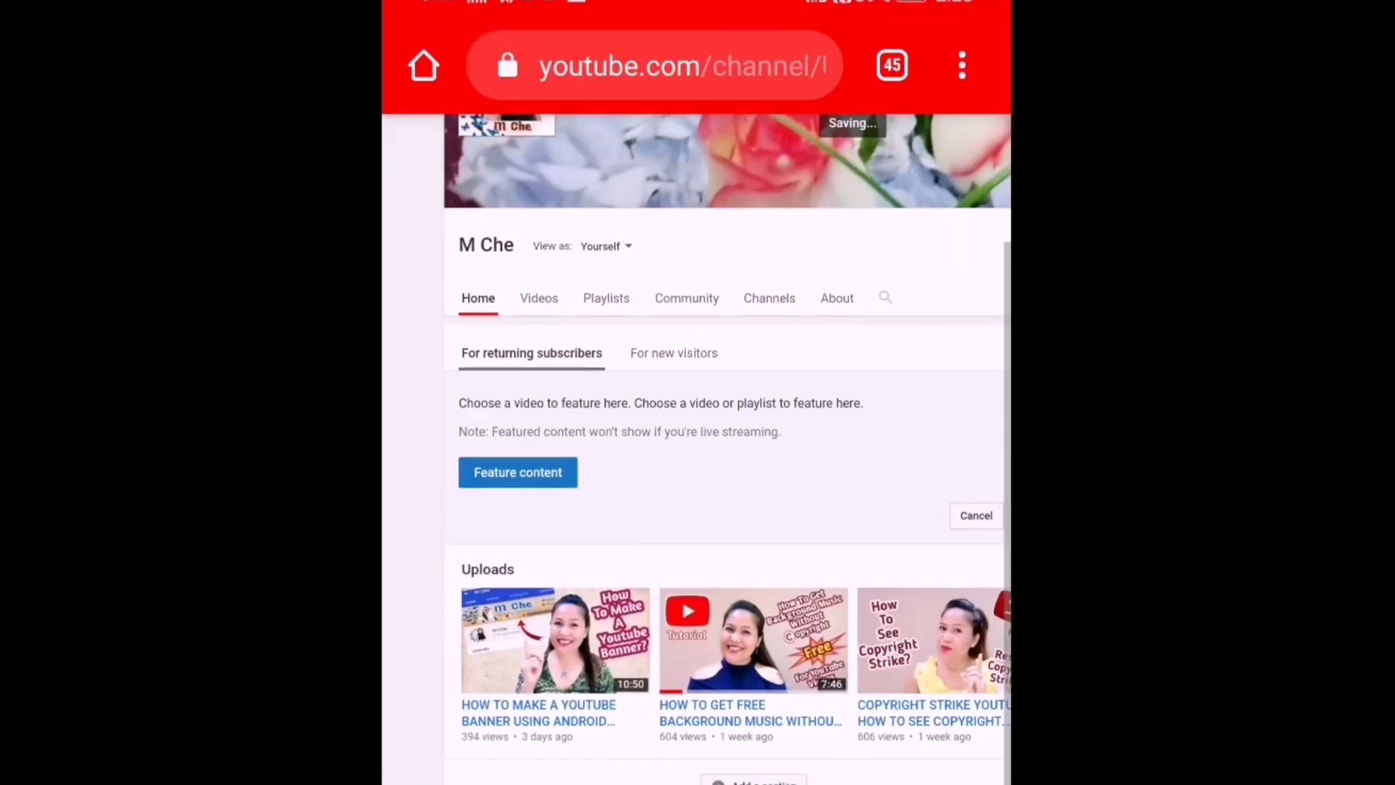
pyautogui.scroll(3, 696, 400)
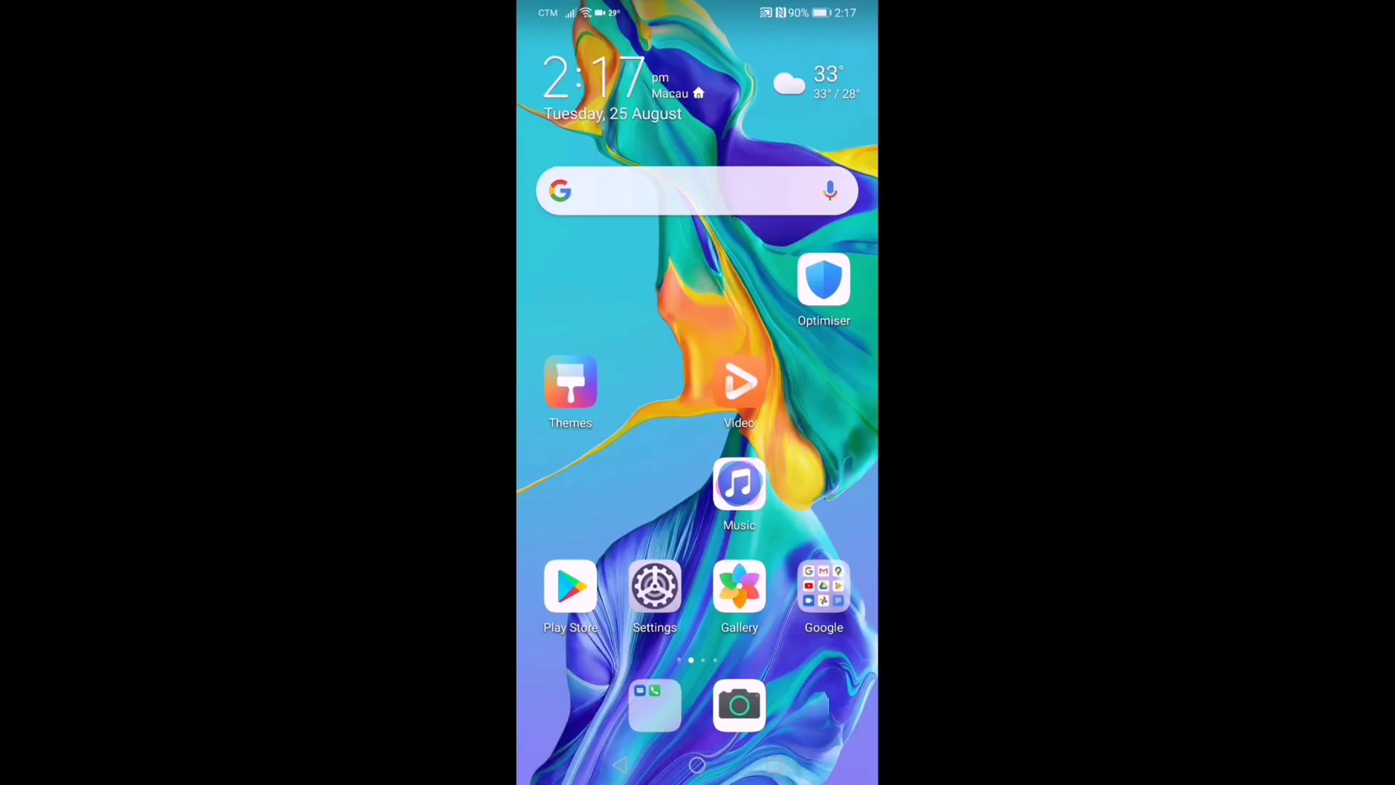
# Step: Swipe the phone's home screen over to the apps page
pyautogui.moveTo(799, 436); pyautogui.dragTo(581, 436)
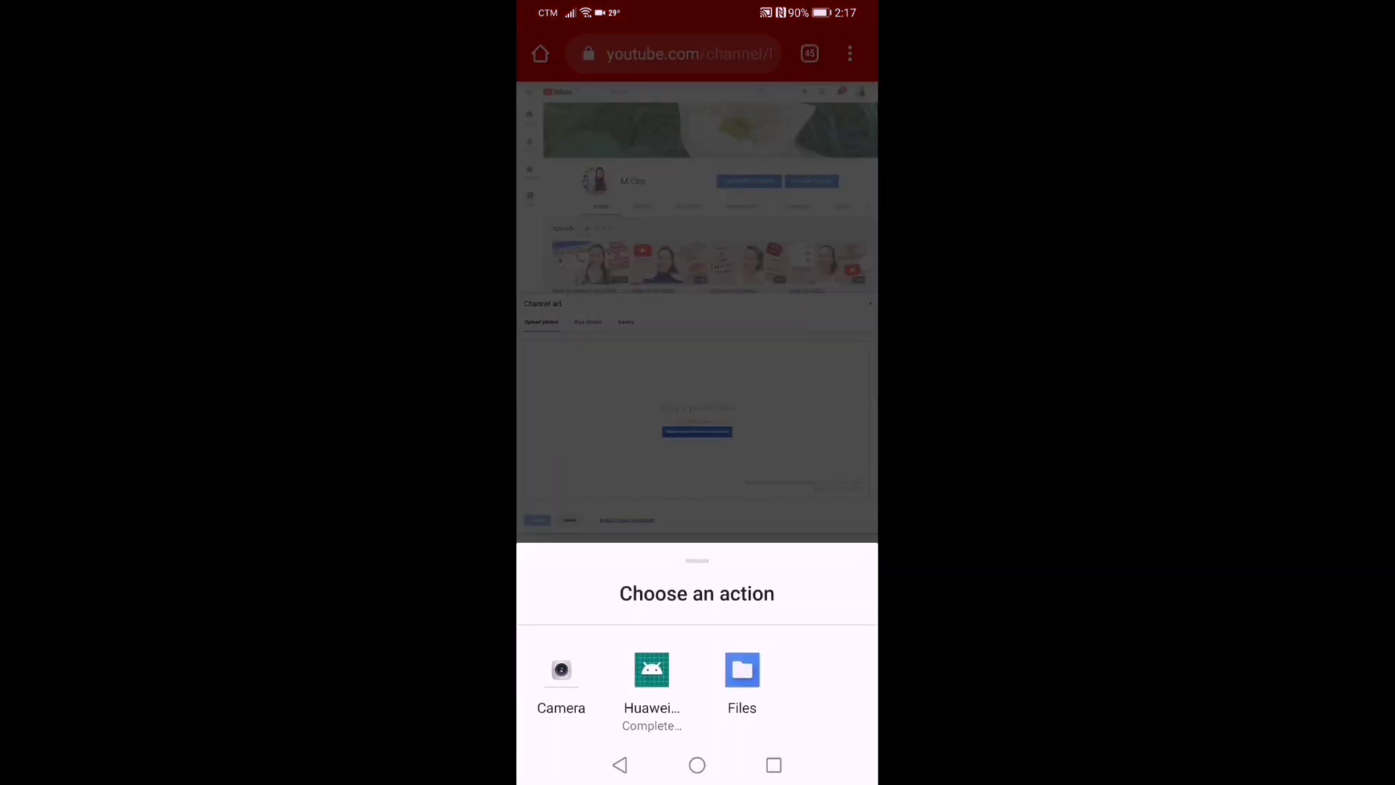
# Step: Pick 20200818_034746.png from pixelLab again and move on to adjusting its crop
pyautogui.click(740, 669)
pyautogui.click(617, 691)
pyautogui.click(671, 331)
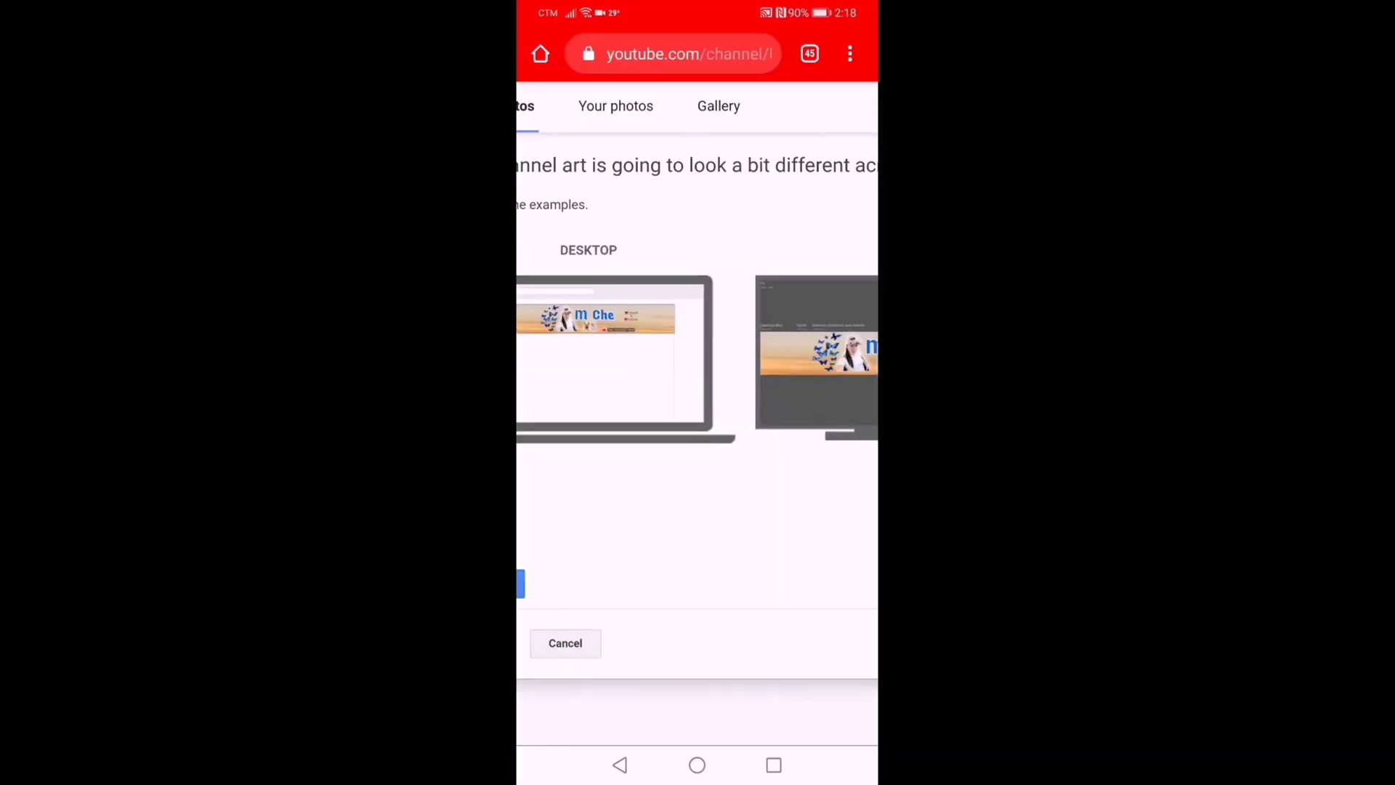
pyautogui.click(564, 632)
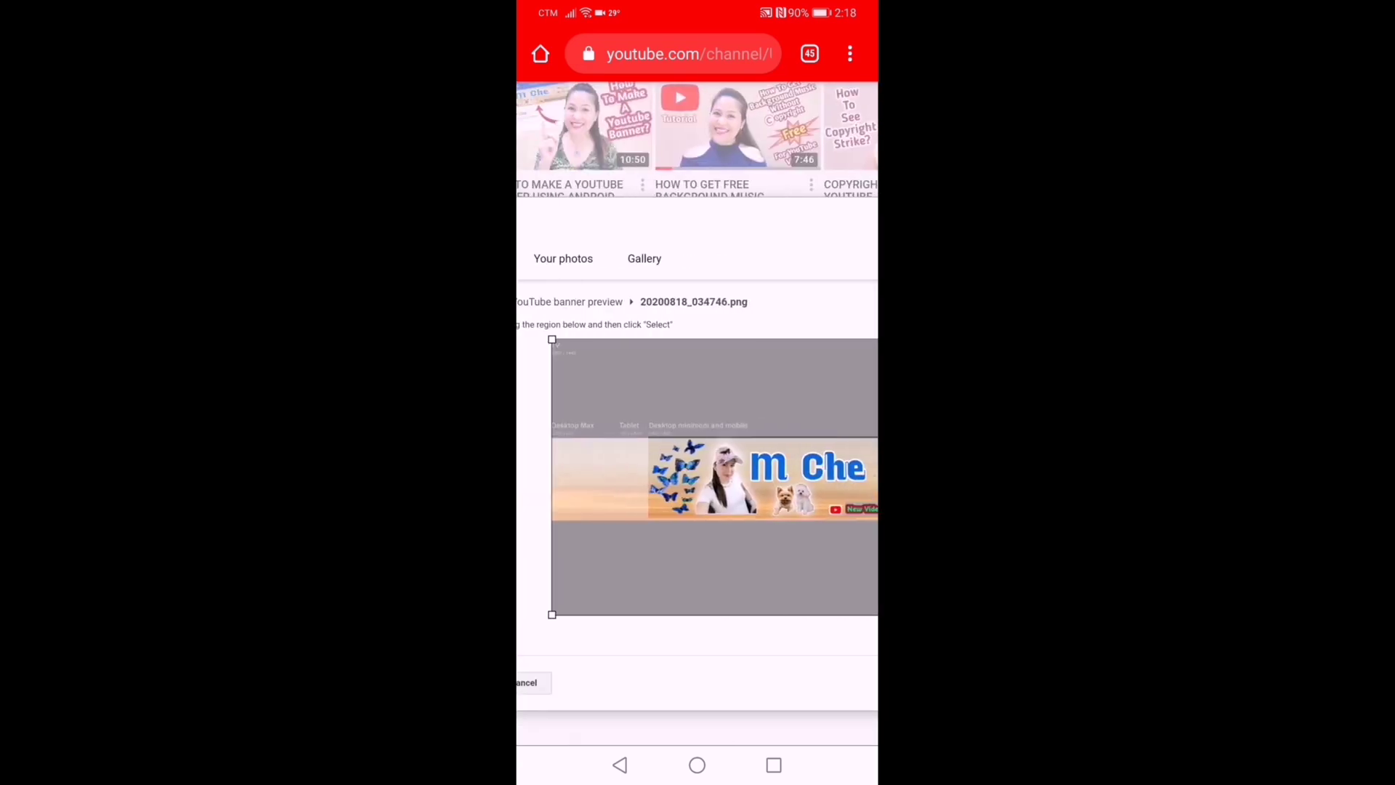
pyautogui.scroll(-2, 697, 436)
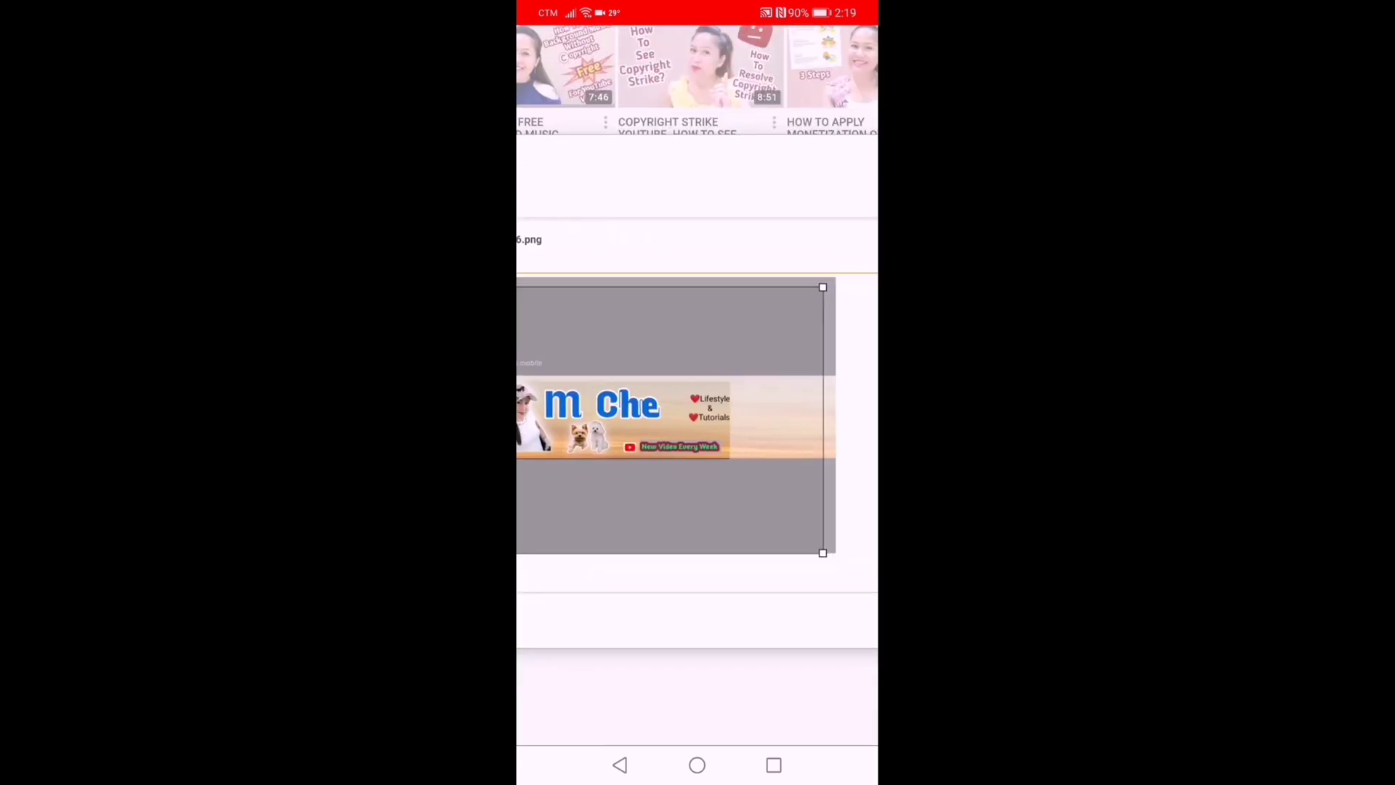
pyautogui.hscroll(5, 697, 385)
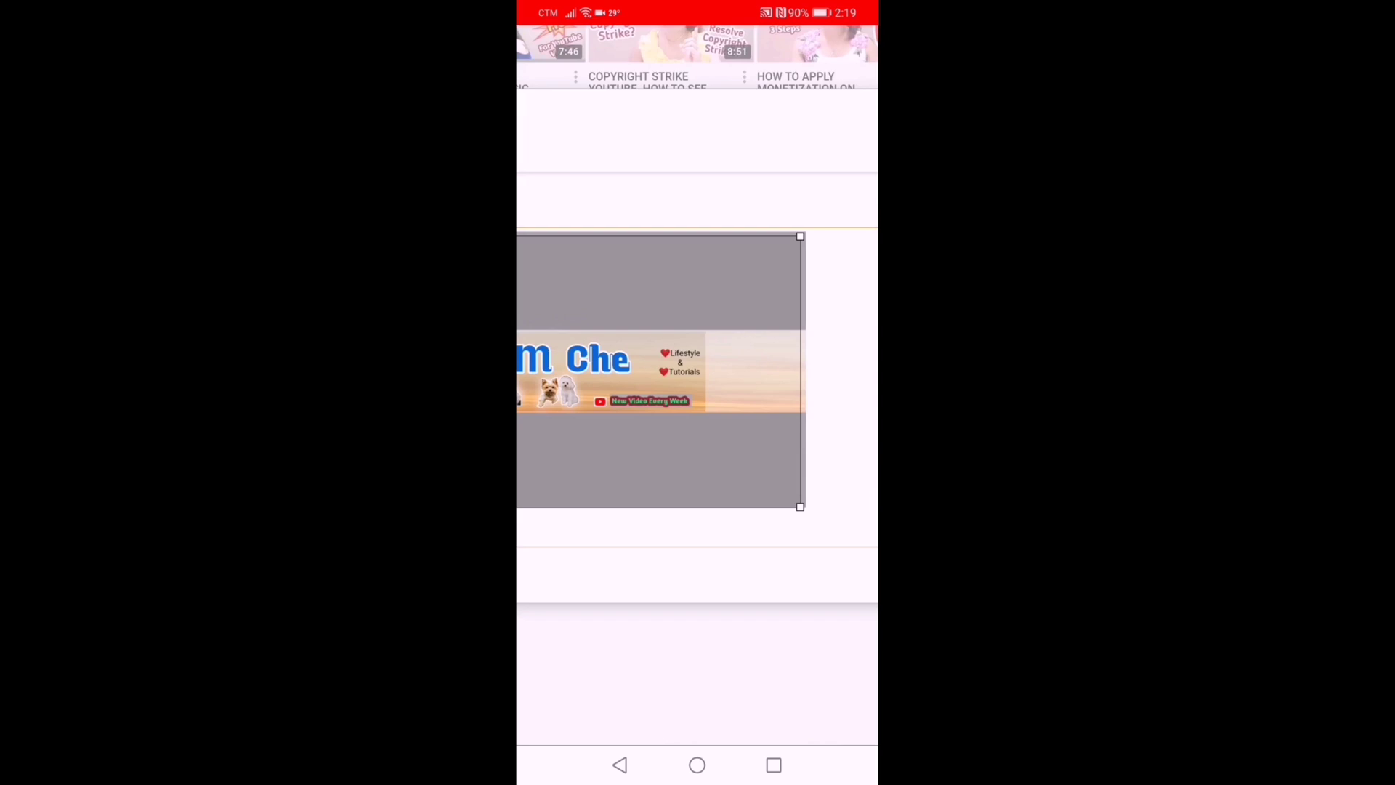